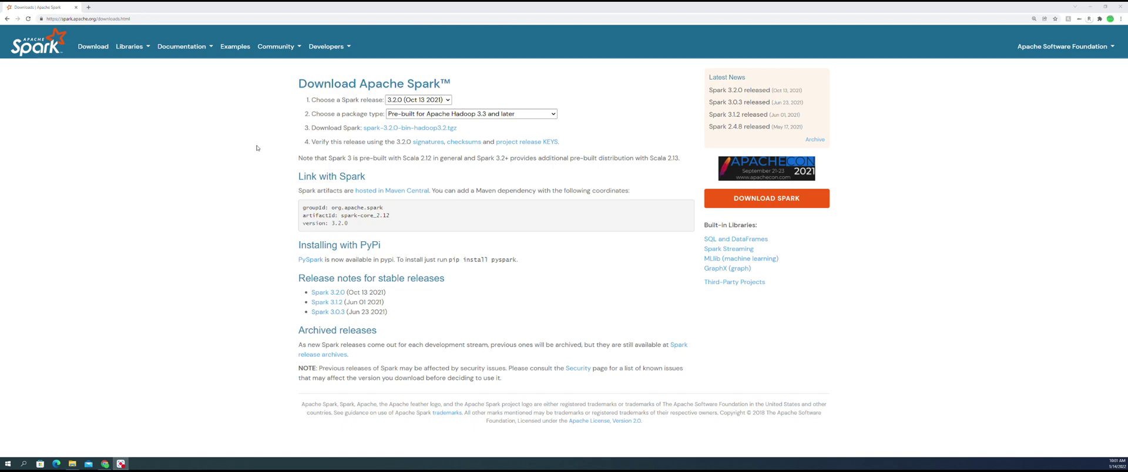
Download Spark release 3.0.3 (Jun 23 2021), pre-built for Apache Hadoop 2.7, from the suggested mirror link.
left_click(446, 101)
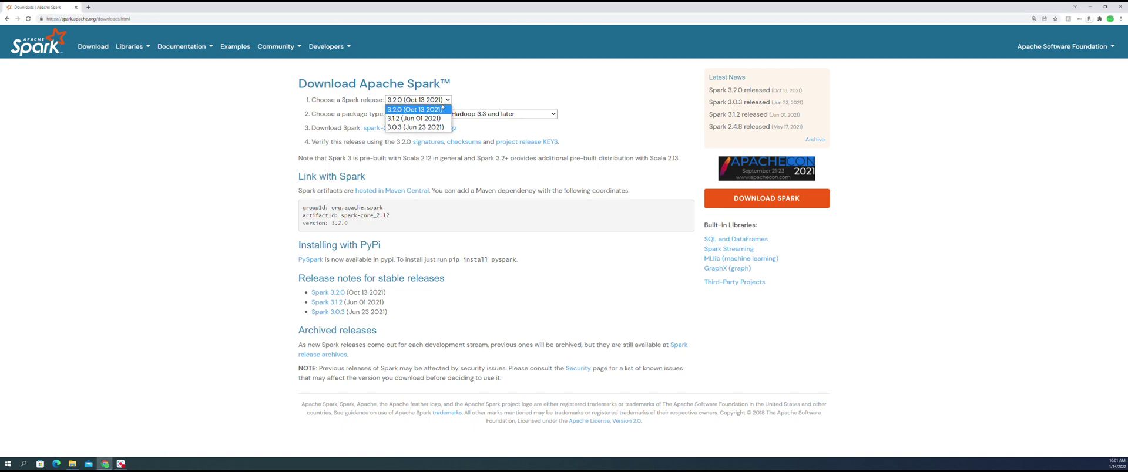
left_click(418, 128)
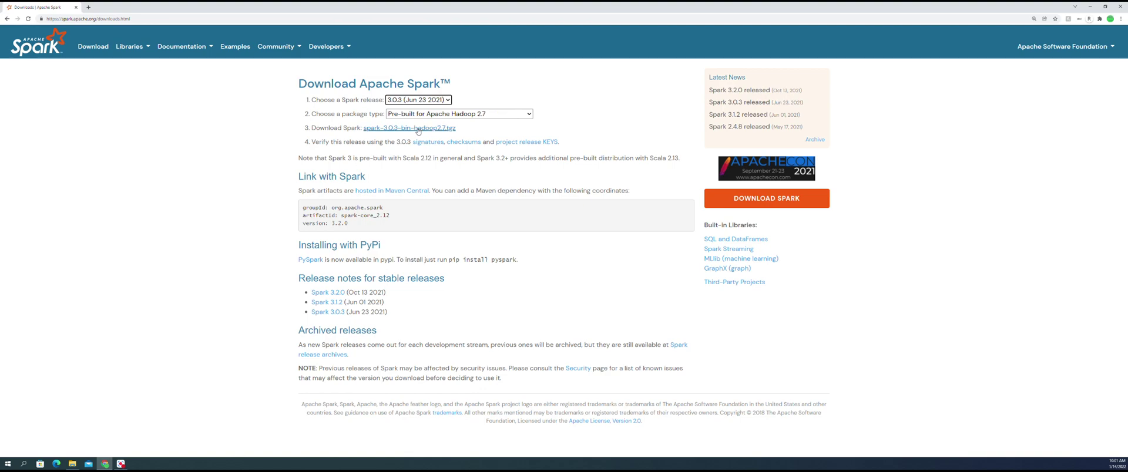
left_click(470, 116)
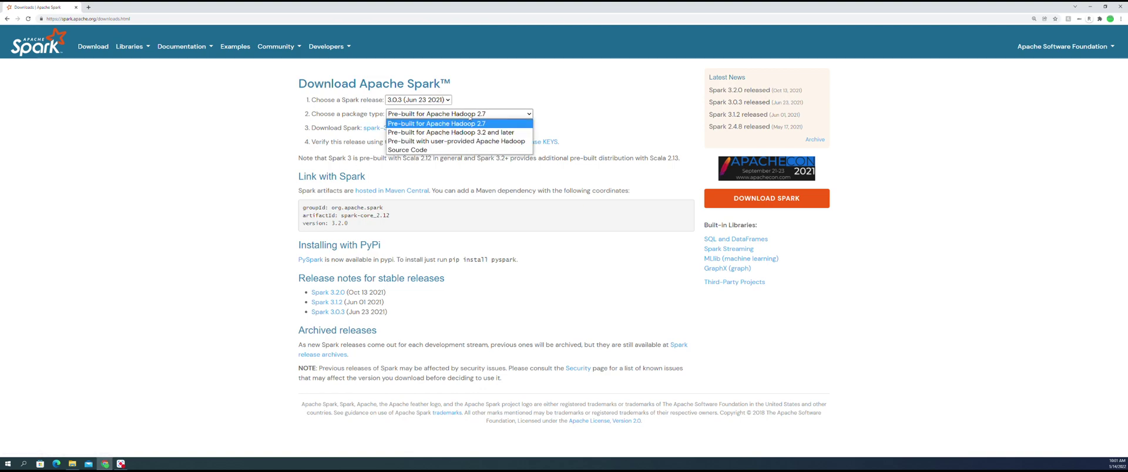
left_click(485, 124)
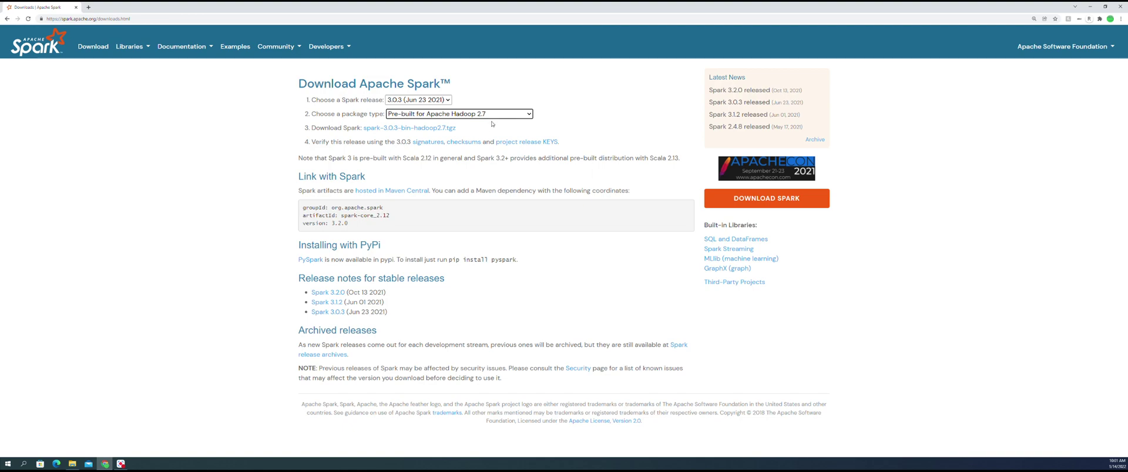
left_click(493, 114)
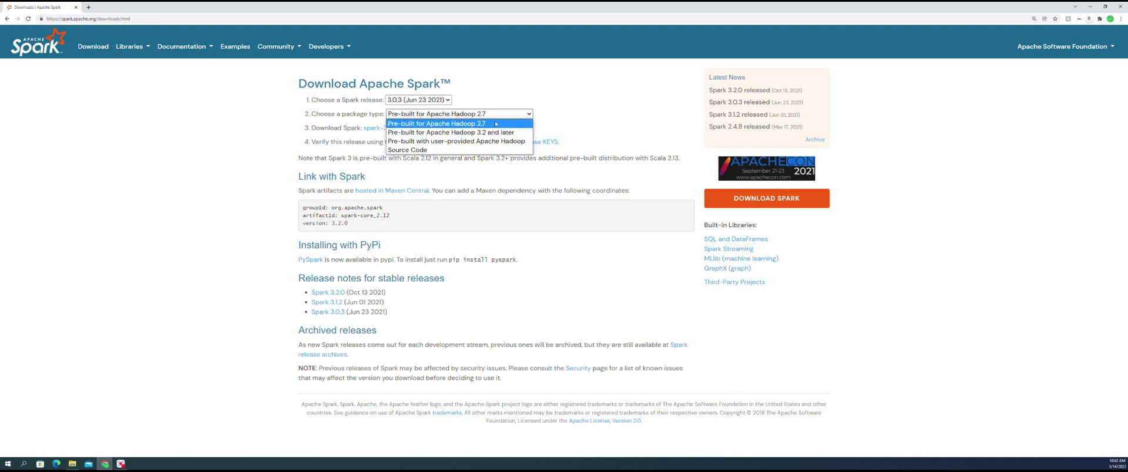
left_click(495, 124)
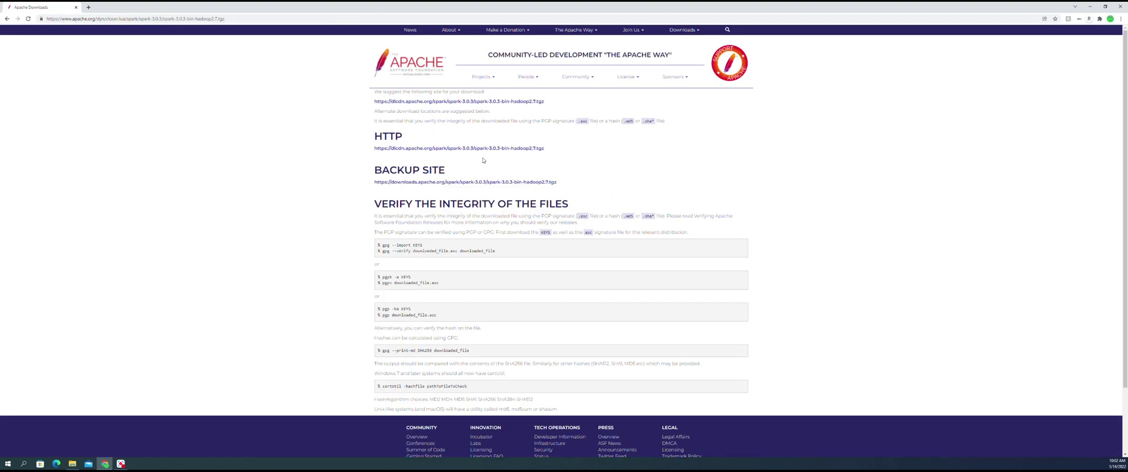
left_click(509, 103)
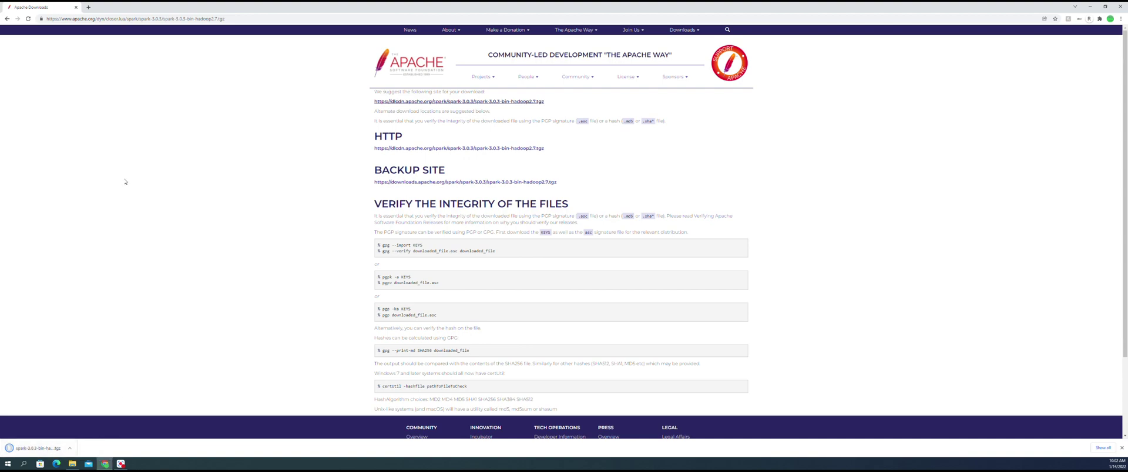
Return to the Spark downloads page and download release 3.2.0 (Oct 13 2021), pre-built for Apache Hadoop 2.7, from the suggested mirror.
left_click(7, 18)
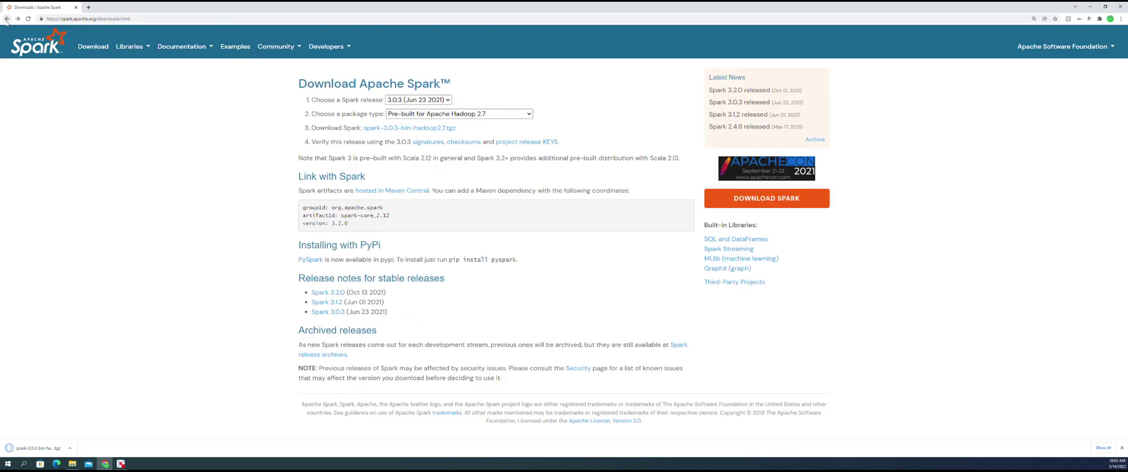
left_click(447, 101)
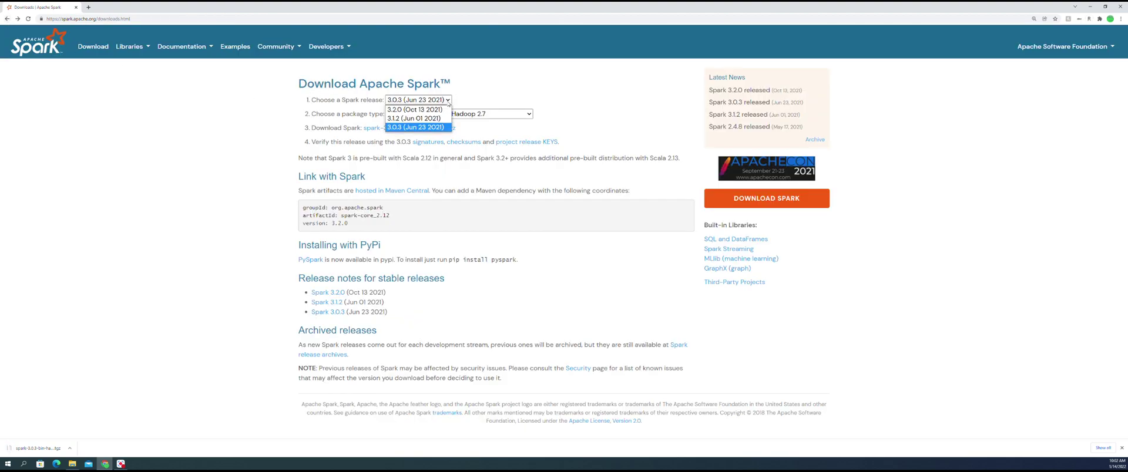
left_click(446, 110)
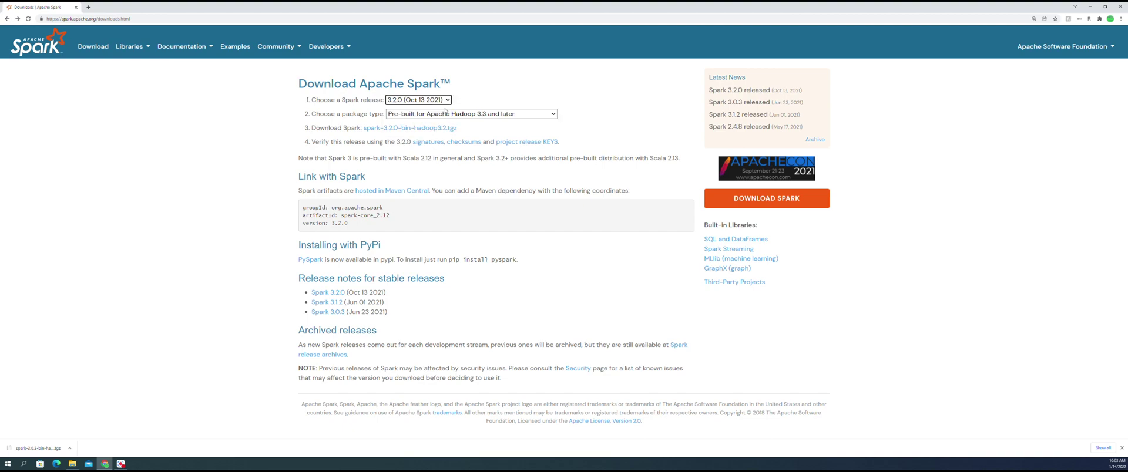
left_click(499, 114)
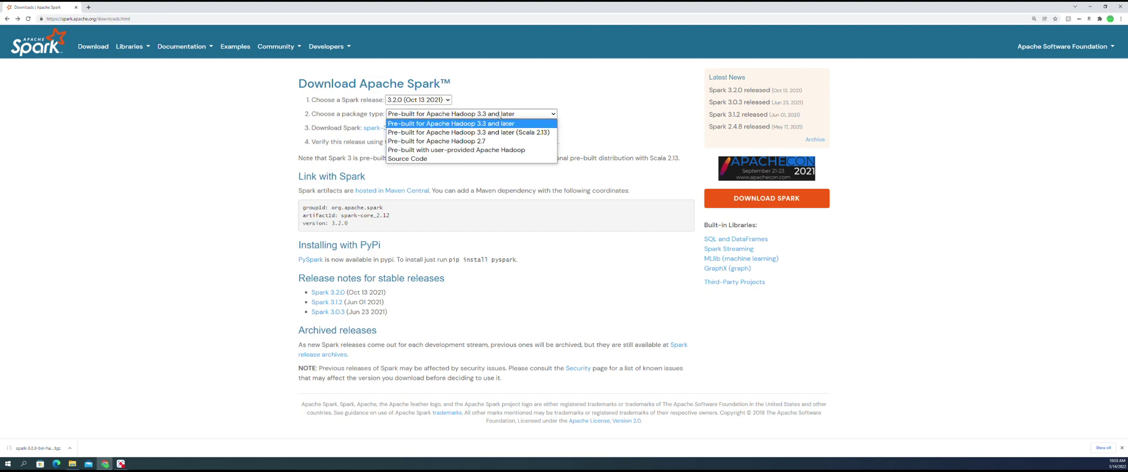
left_click(494, 142)
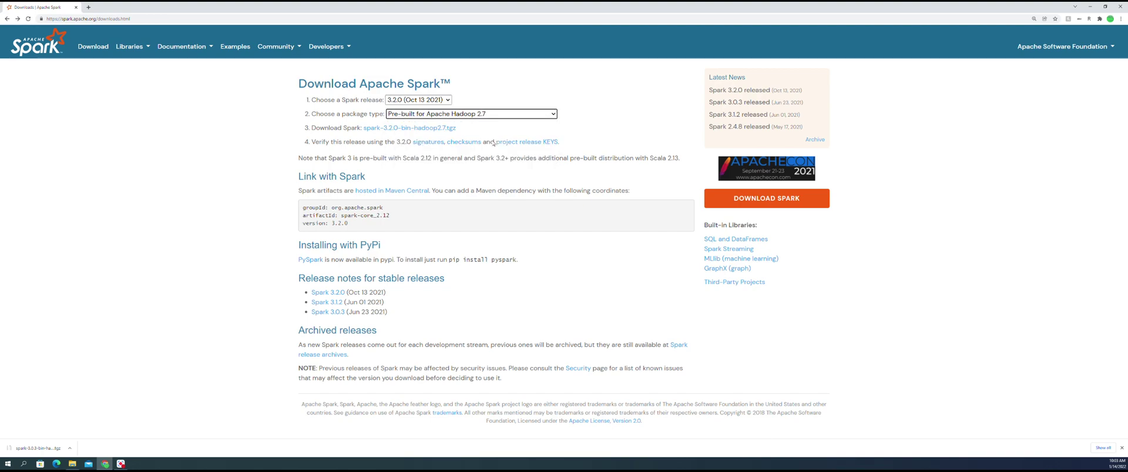
left_click(515, 115)
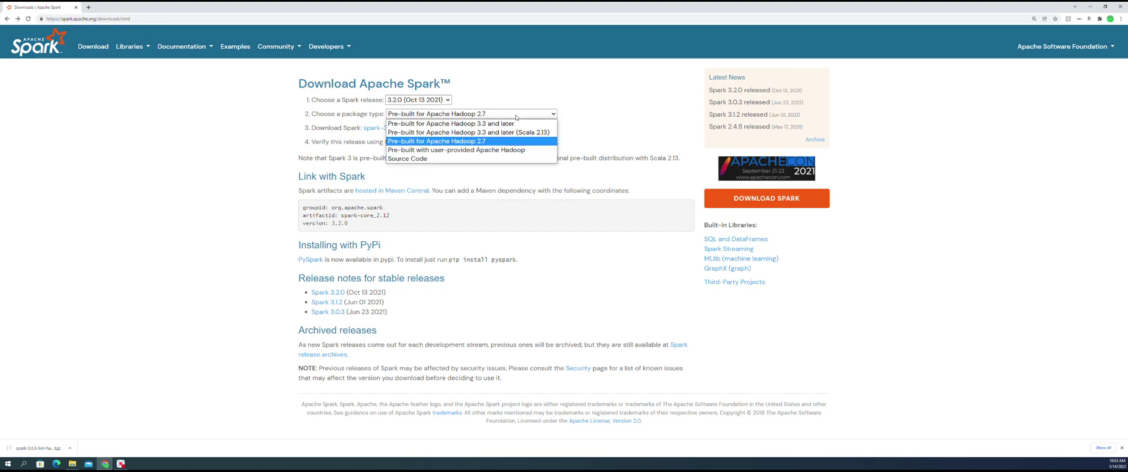
left_click(489, 141)
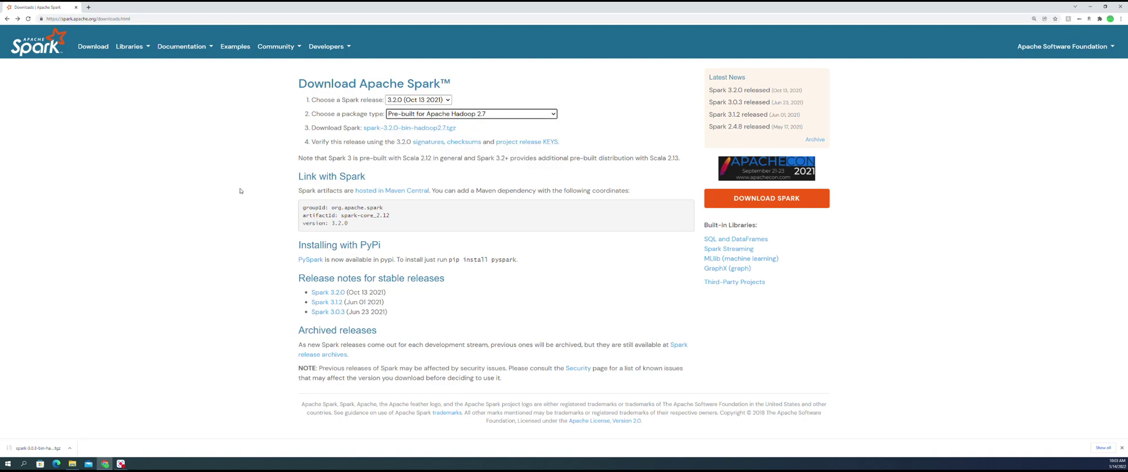
left_click(410, 127)
left_click(434, 102)
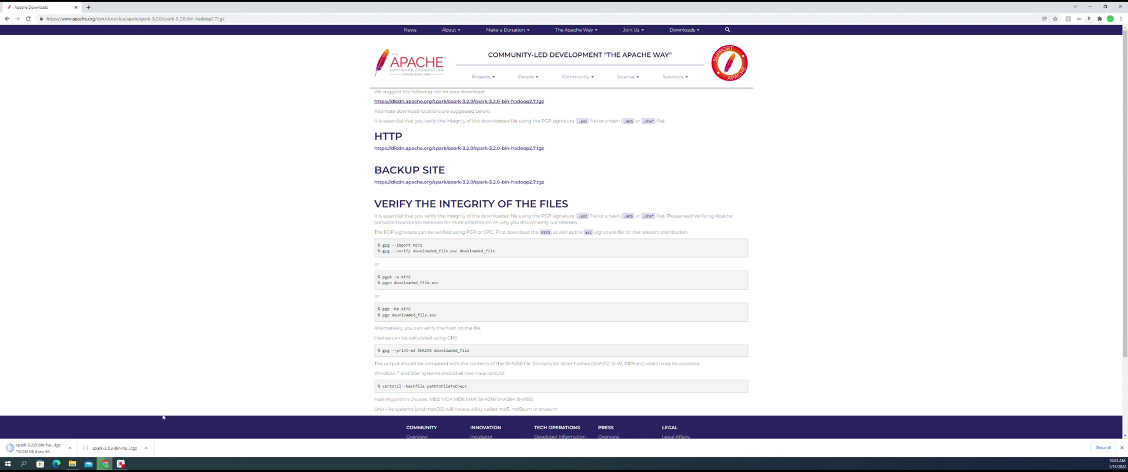
Show the downloaded Spark 3.0.3 archive in its folder and reposition the folder window.
left_click(148, 449)
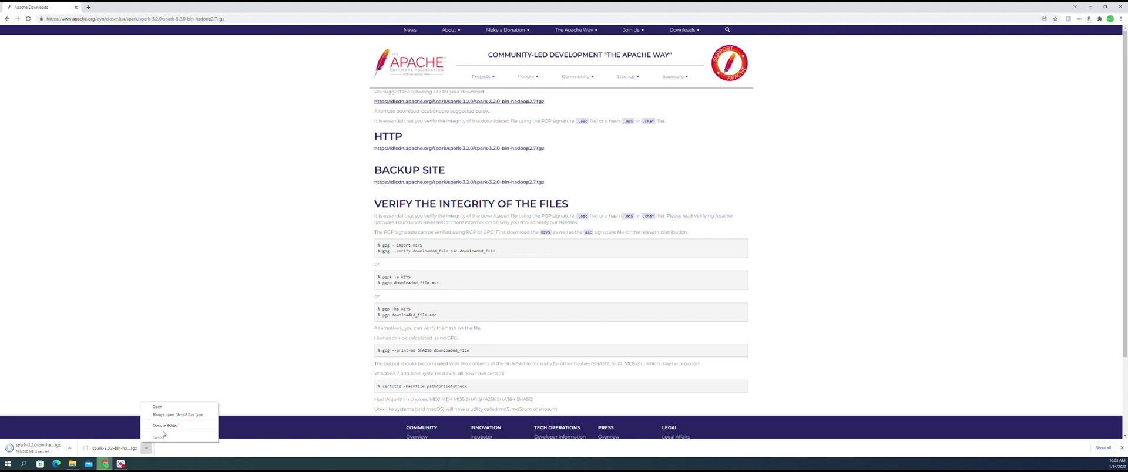
left_click(165, 426)
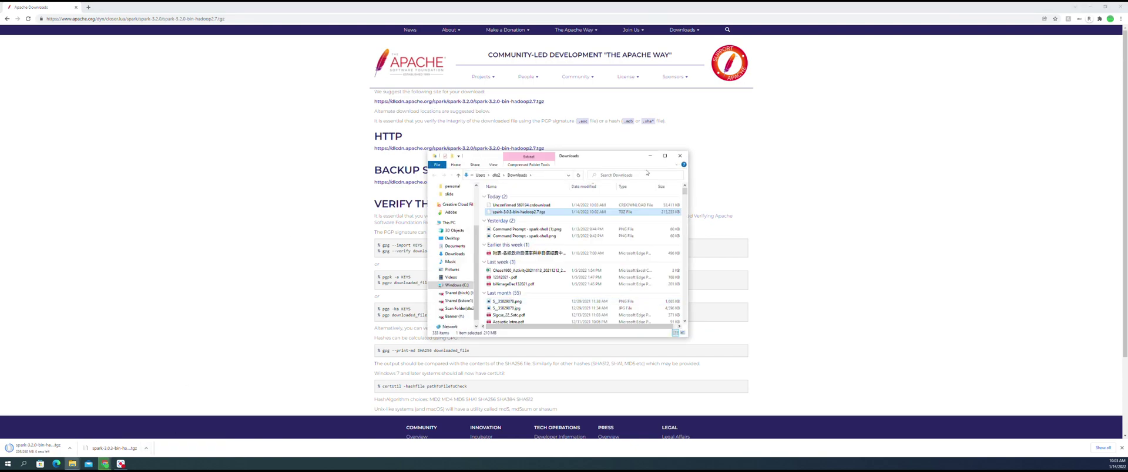
left_click_drag(627, 163, 676, 141)
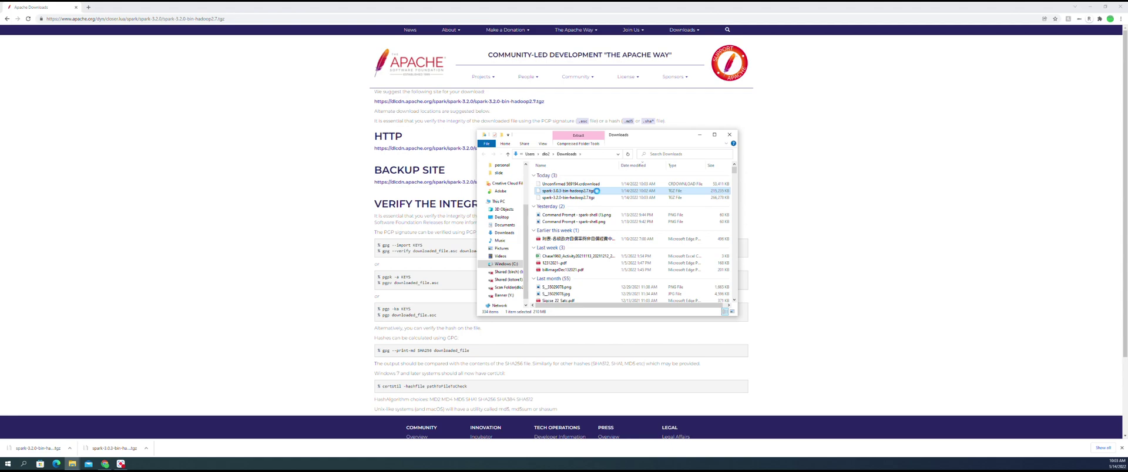
Extract spark-3.0.3-bin-hadoop2.7.tgz with 7-Zip into its own subfolder of Downloads.
right_click(597, 194)
mouse_move(590, 213)
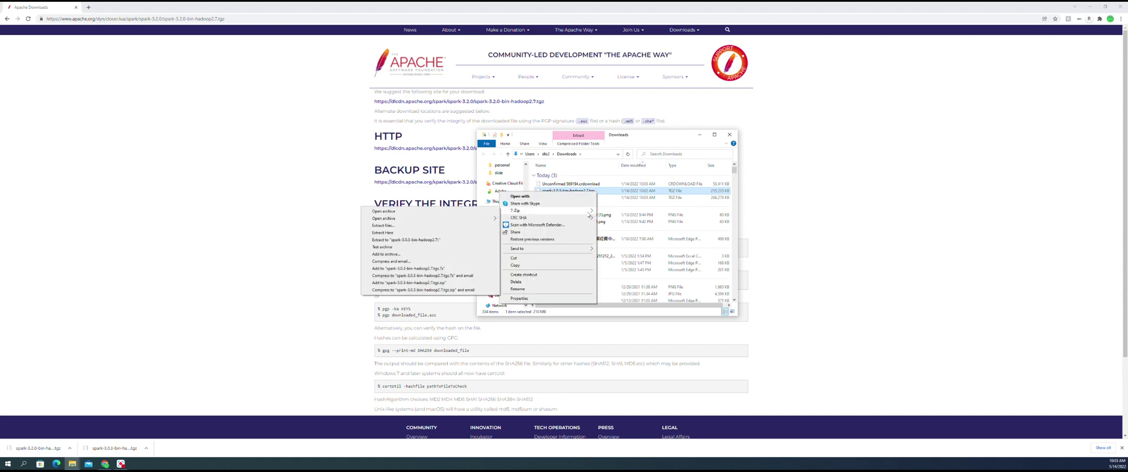
mouse_move(523, 216)
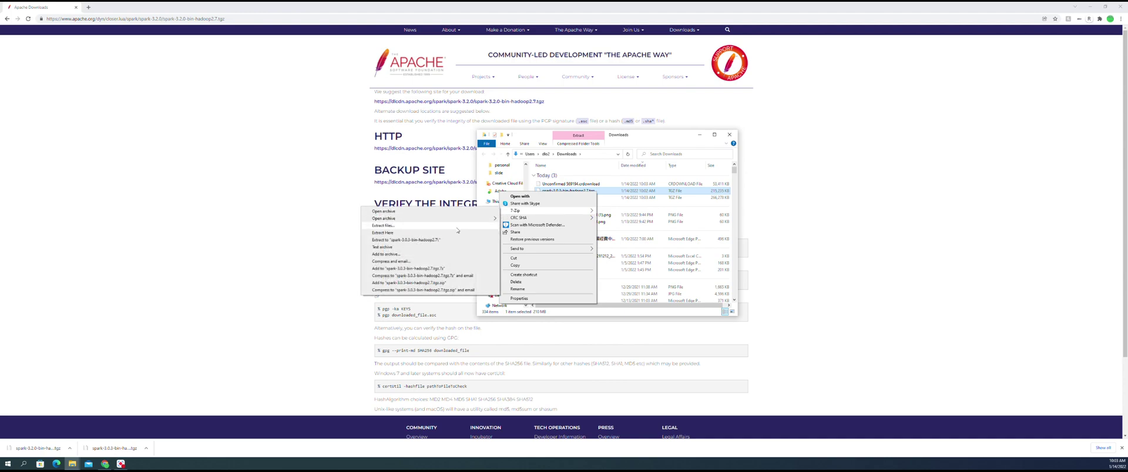
left_click(457, 228)
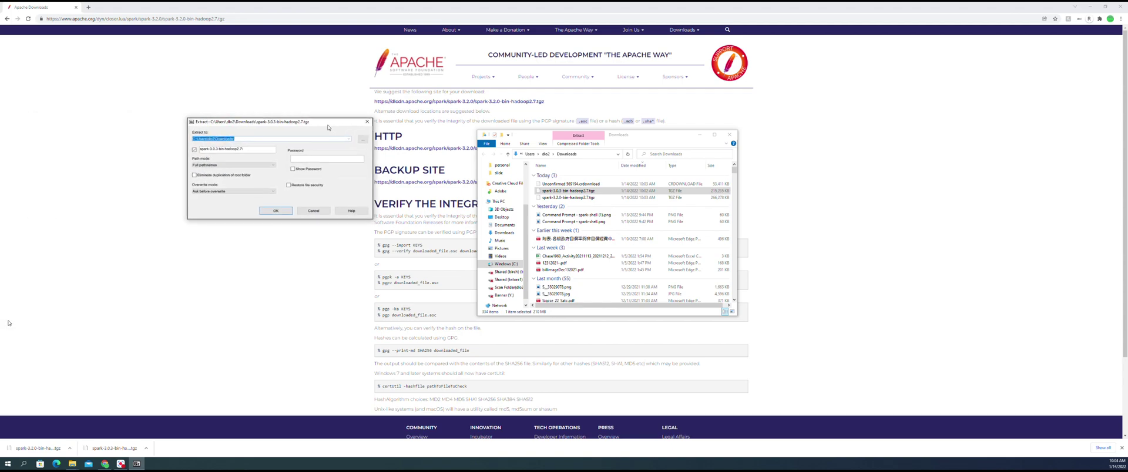
left_click(280, 214)
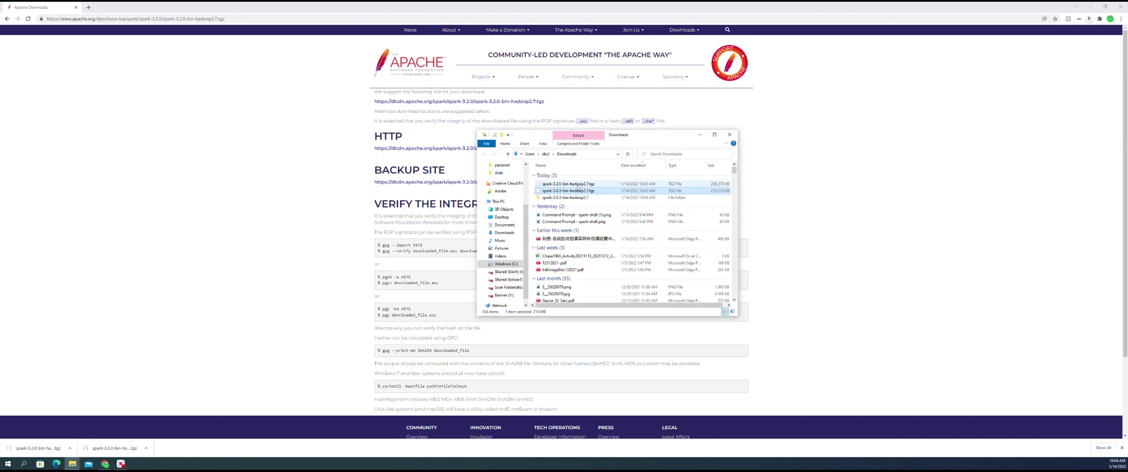
Extract spark-3.2.0-bin-hadoop2.7.tgz with 7-Zip into its own subfolder of Downloads.
left_click(577, 186)
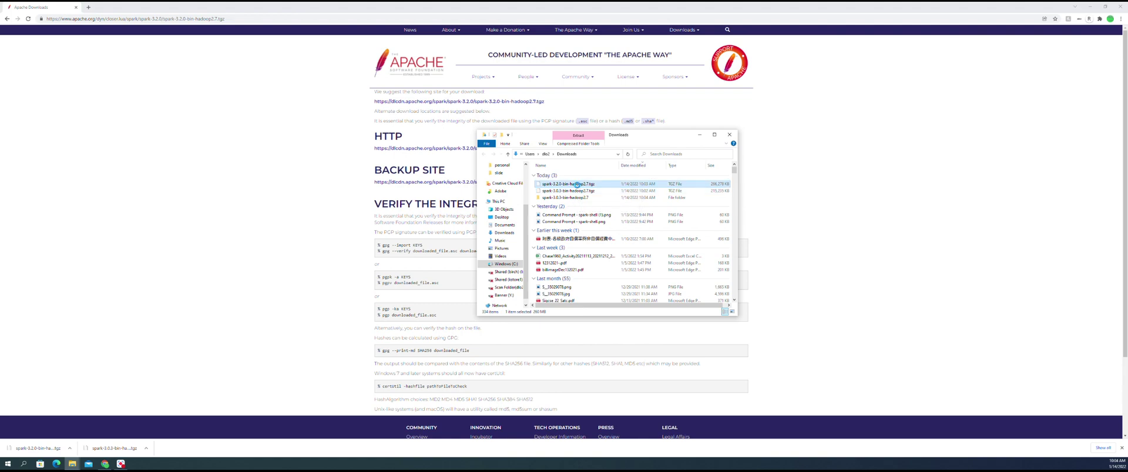
right_click(578, 185)
mouse_move(532, 205)
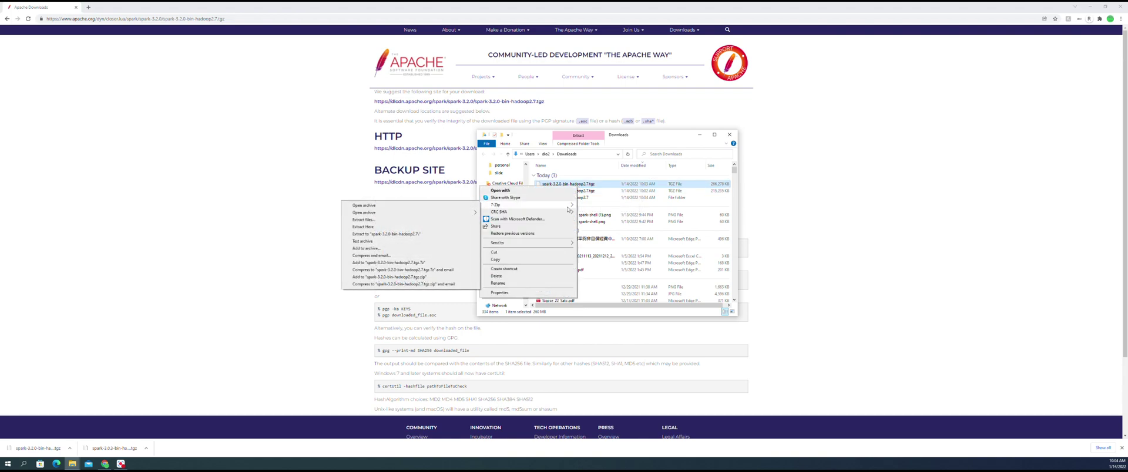
left_click(457, 207)
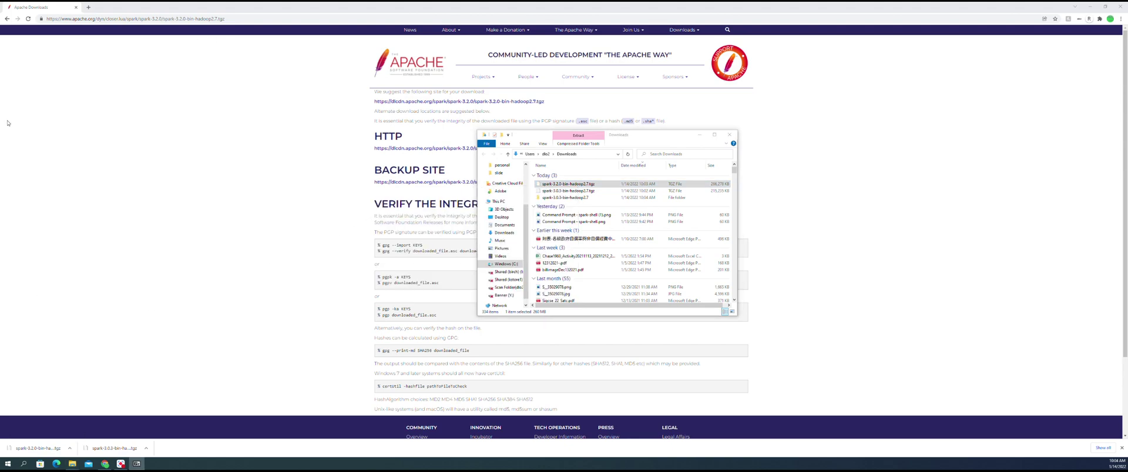
left_click_drag(127, 147, 286, 141)
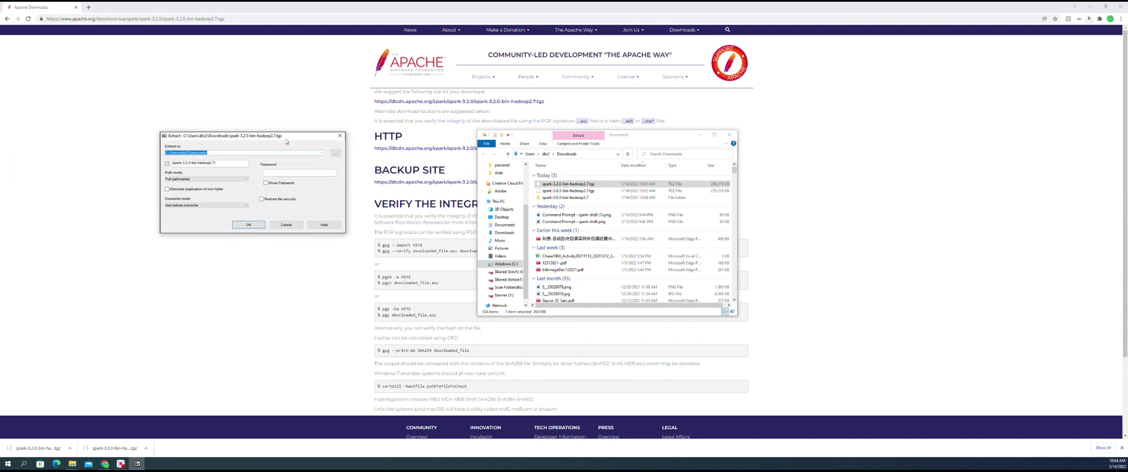
left_click(249, 225)
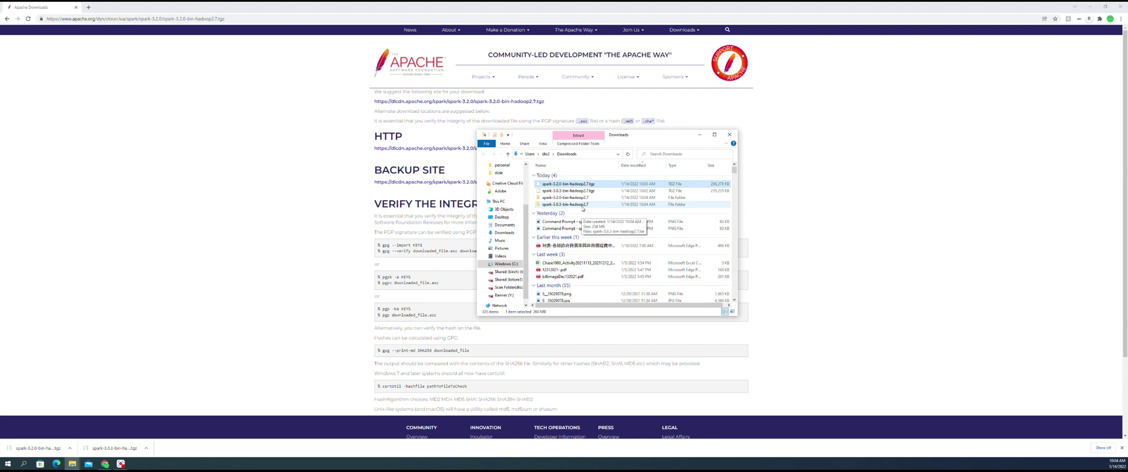
Open the extracted spark-3.0.3-bin-hadoop2.7 folder and extract the .tar file inside it with 7-Zip.
double_click(582, 207)
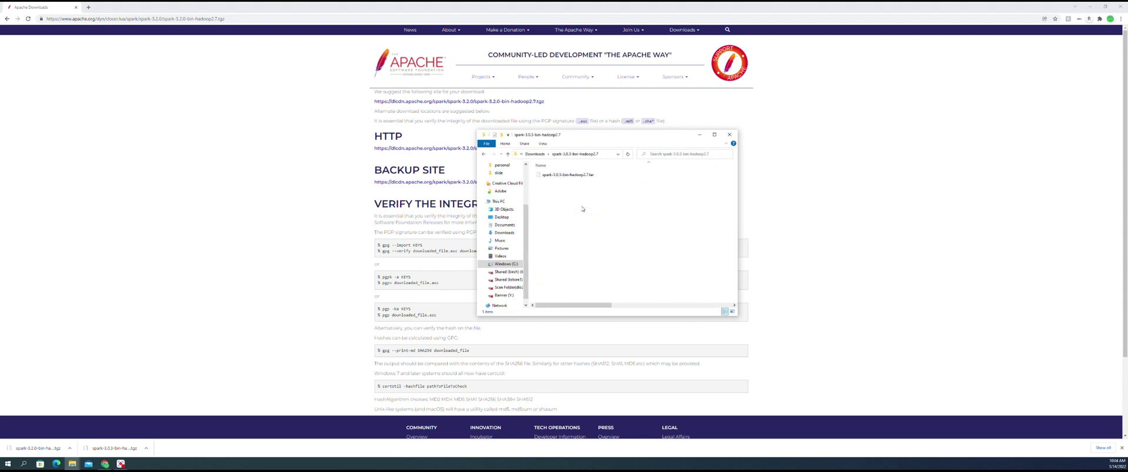
left_click(587, 175)
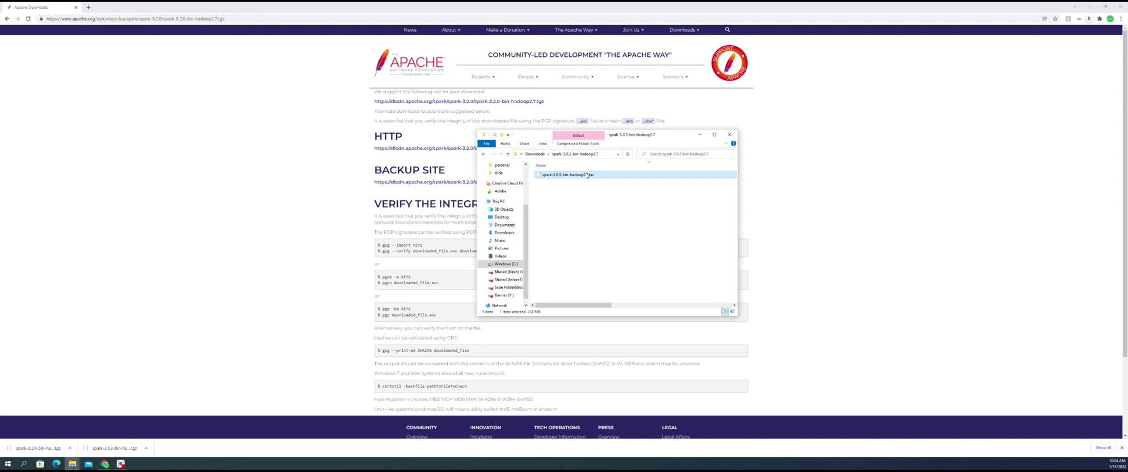
right_click(588, 175)
mouse_move(574, 193)
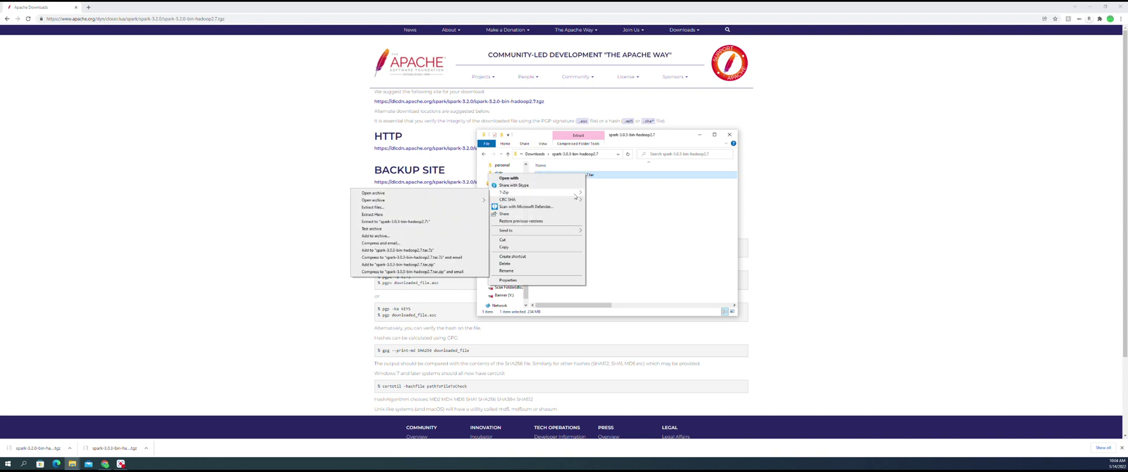
left_click(462, 209)
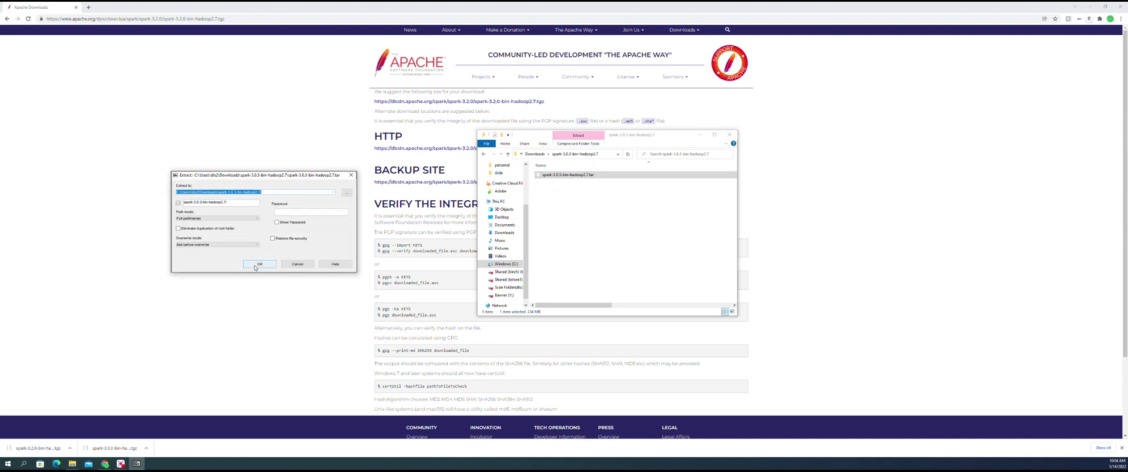
left_click(255, 264)
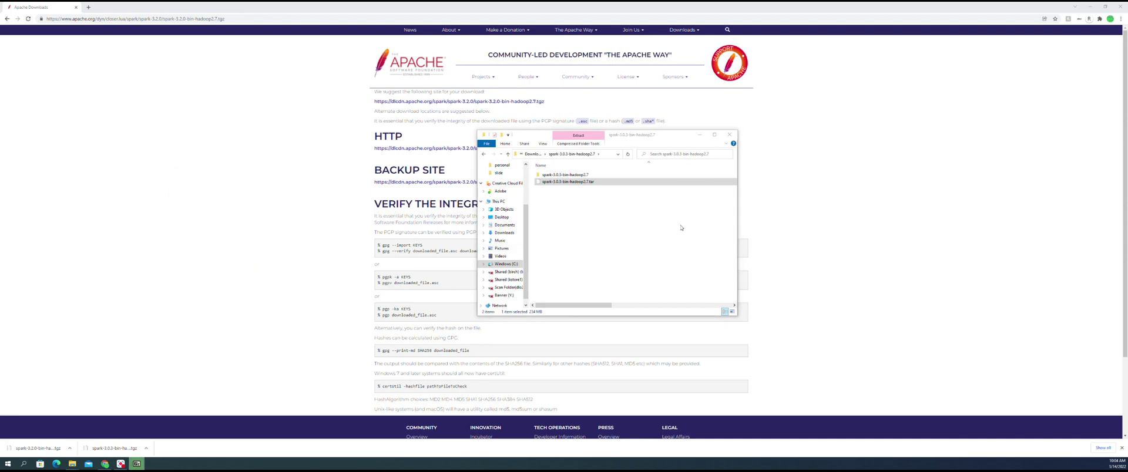
Look through the nested spark-3.0.3-bin-hadoop2.7 folders down to the Spark files, then go back up one level.
double_click(586, 177)
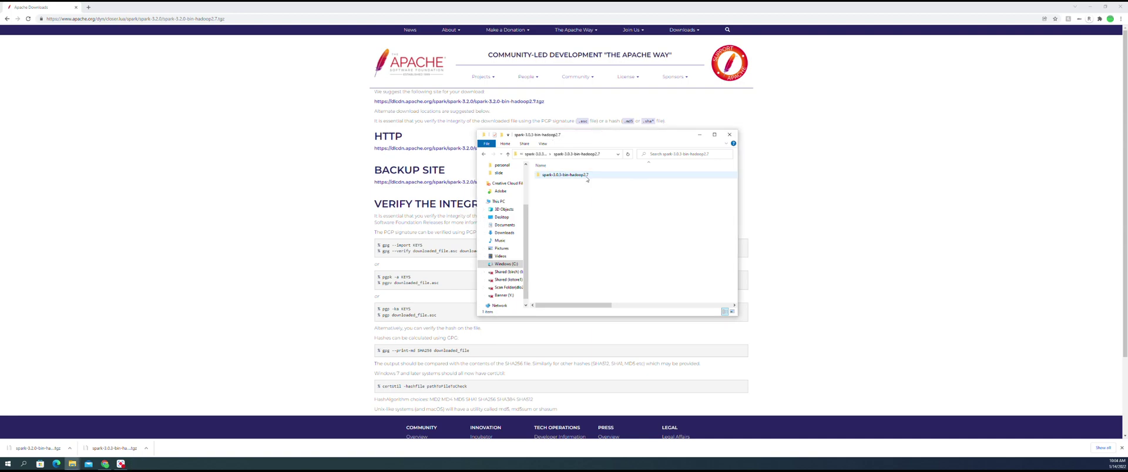
double_click(586, 177)
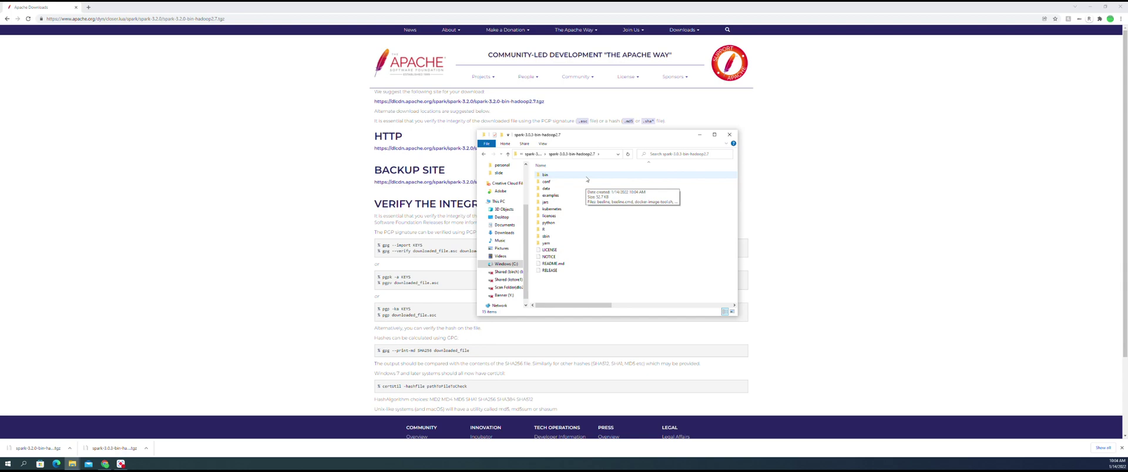
left_click(508, 154)
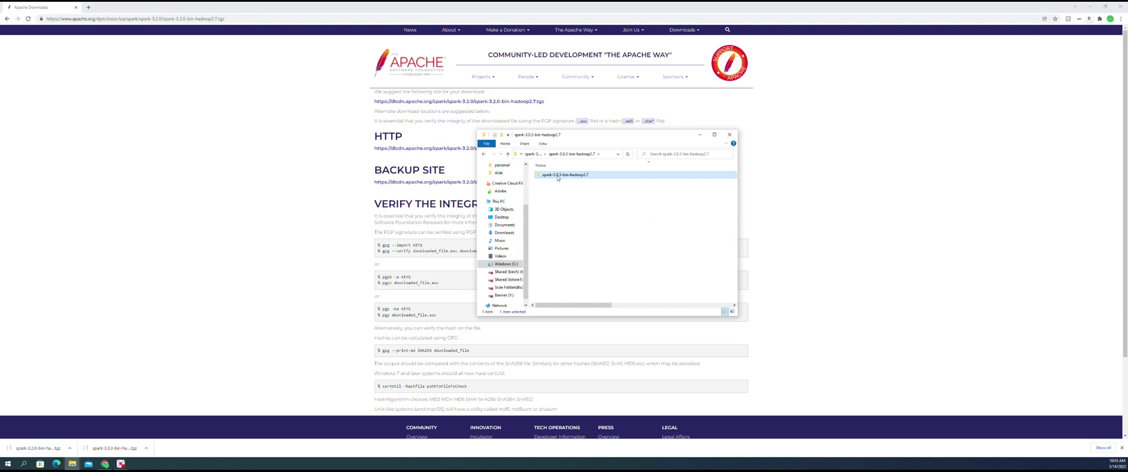
Open the inner spark-3.0.3-bin-hadoop2.7 folder to view the extracted Spark files.
right_click(558, 178)
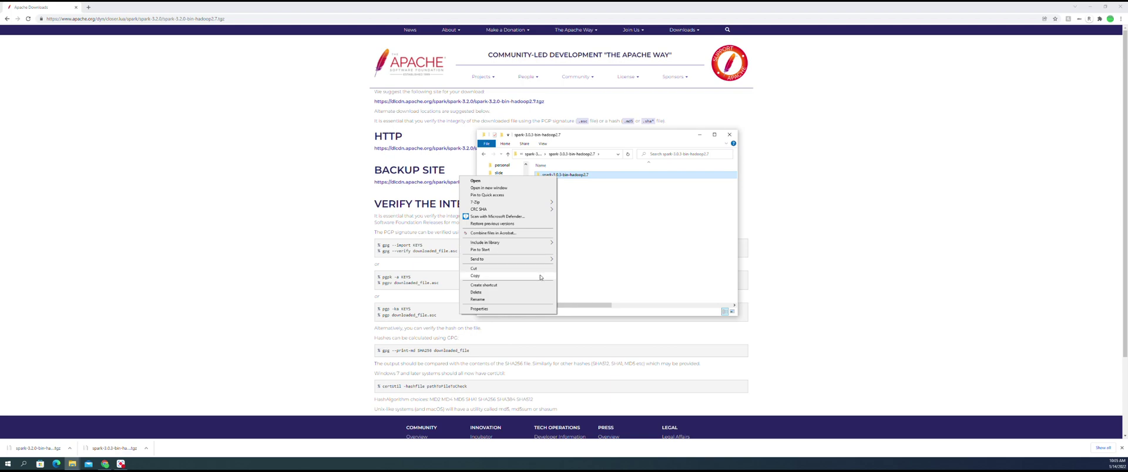
left_click(576, 250)
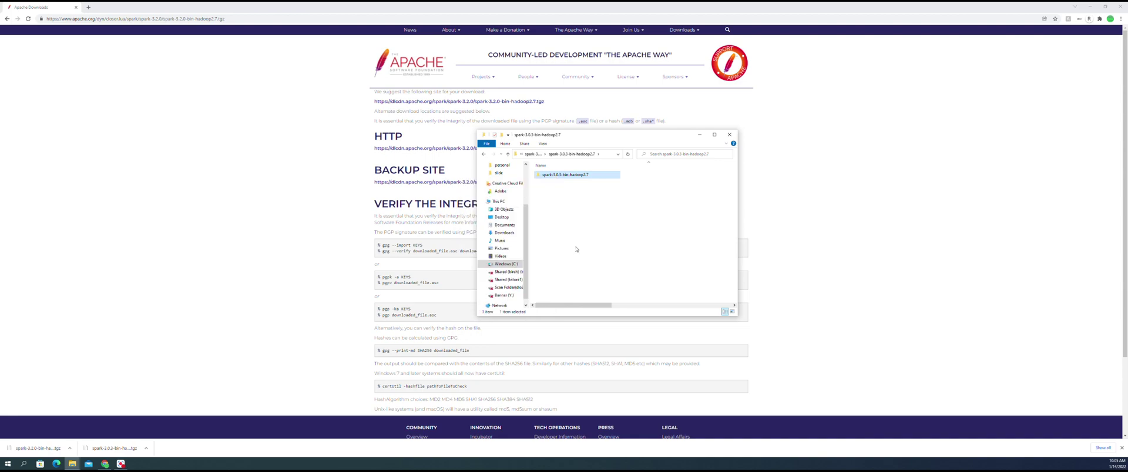
double_click(576, 176)
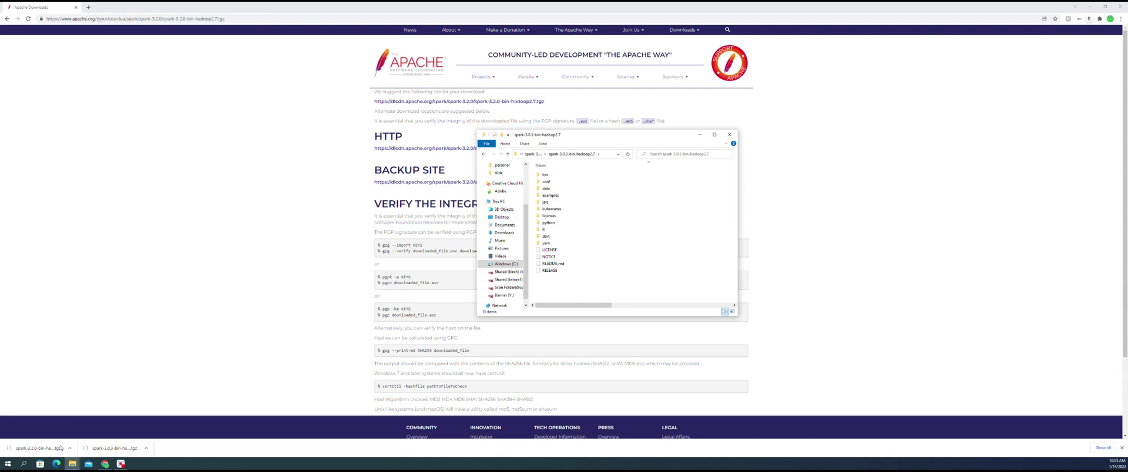
Search Windows for the advanced system settings with the text "advanced se".
left_click(8, 465)
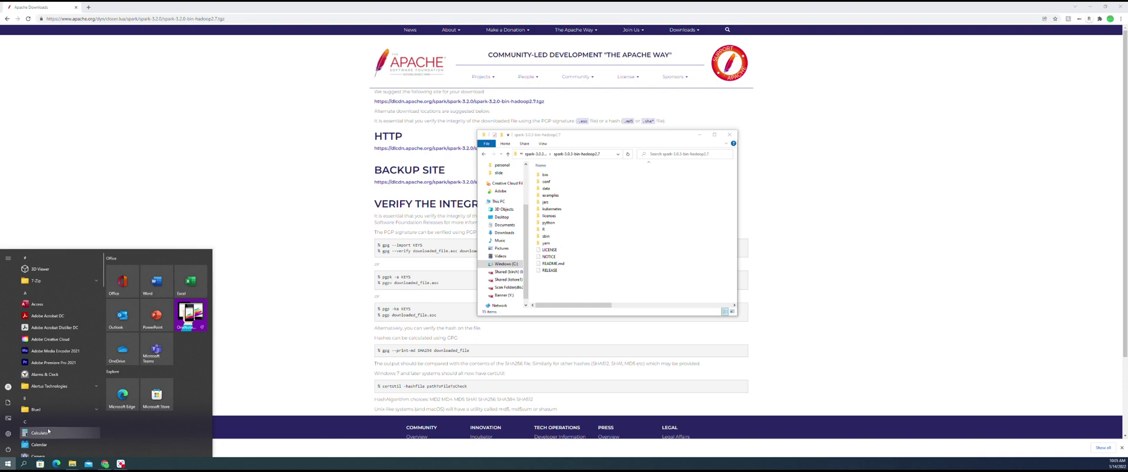
mouse_move(9, 449)
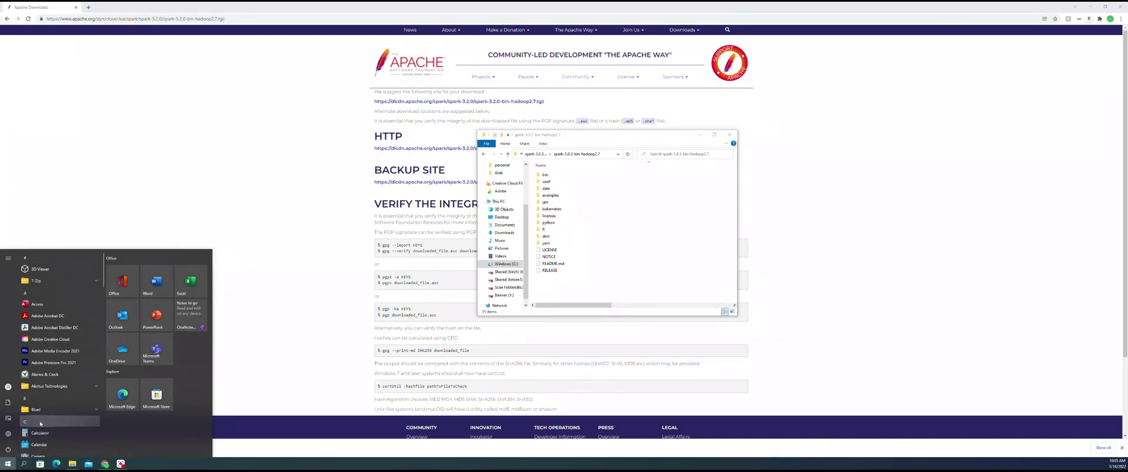
left_click(24, 464)
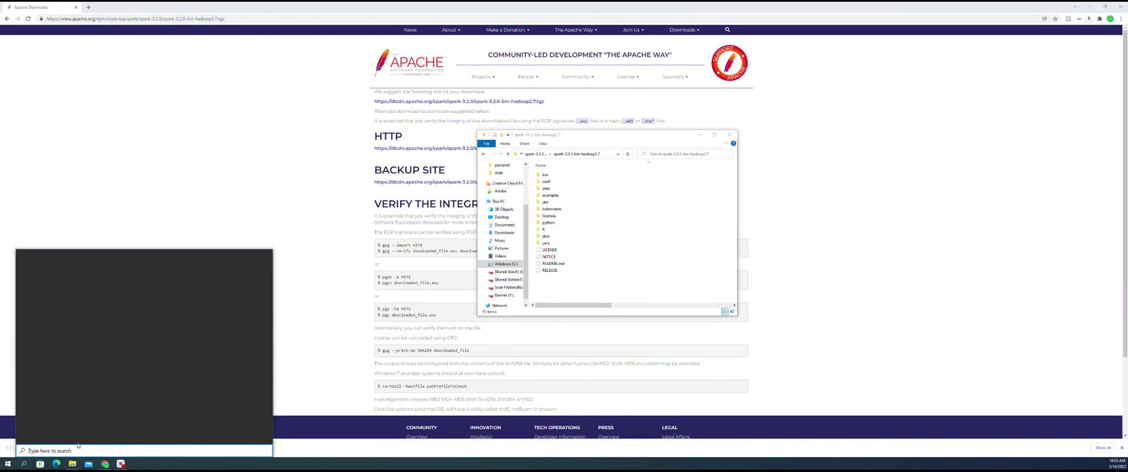
type("advanced se")
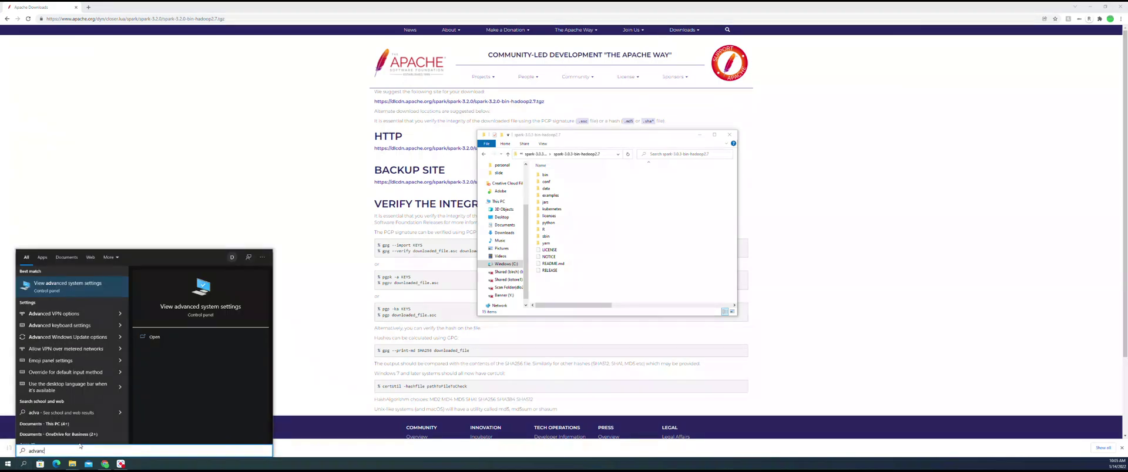